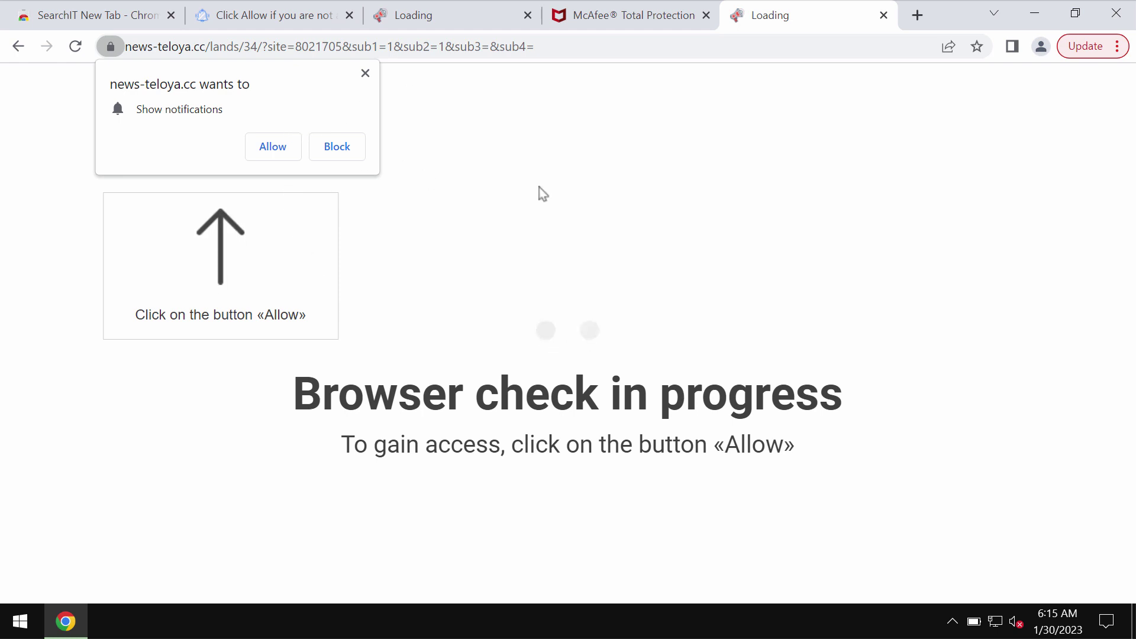
# Allow notification prompts from news-teloya.cc, 1.news-teloya.cc and 2.news-teloya.cc
pyautogui.click(278, 155)
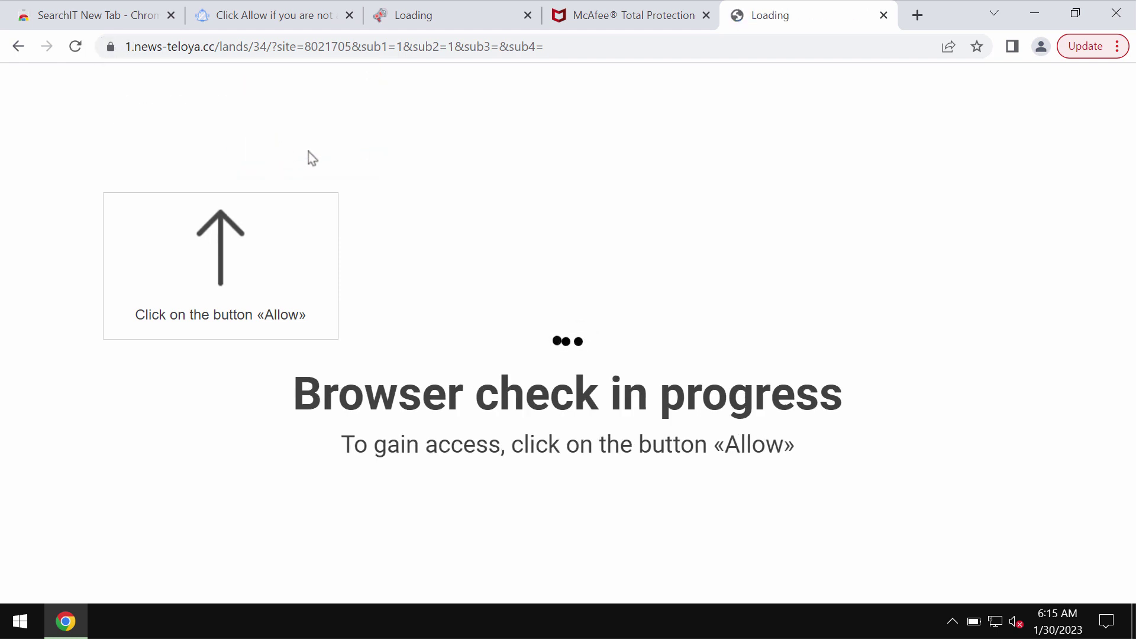
pyautogui.click(280, 153)
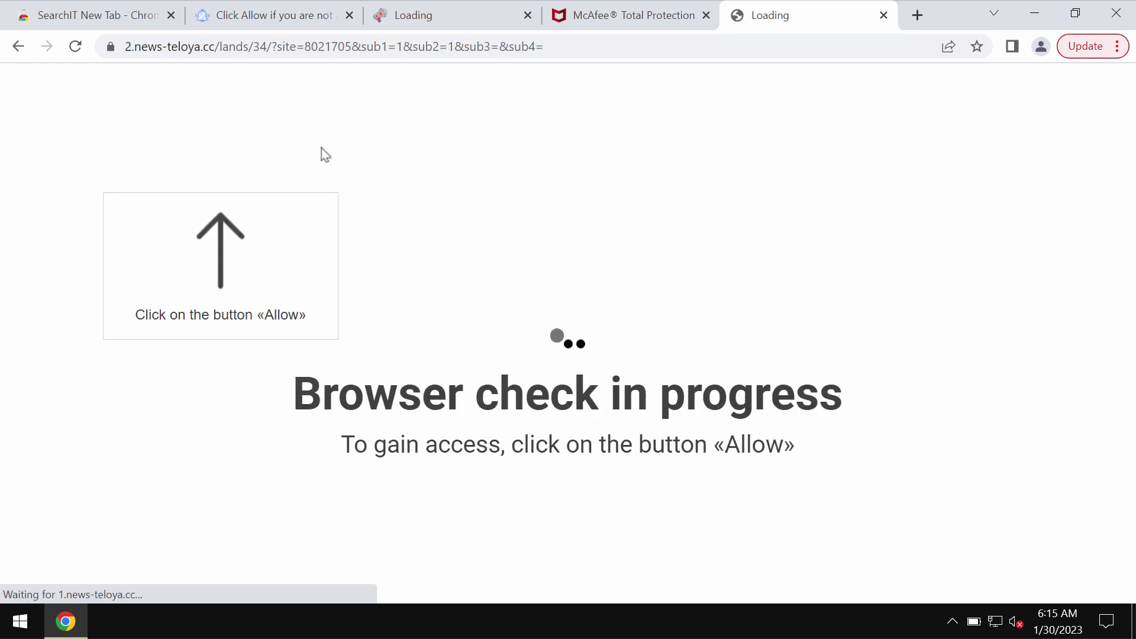
pyautogui.click(278, 154)
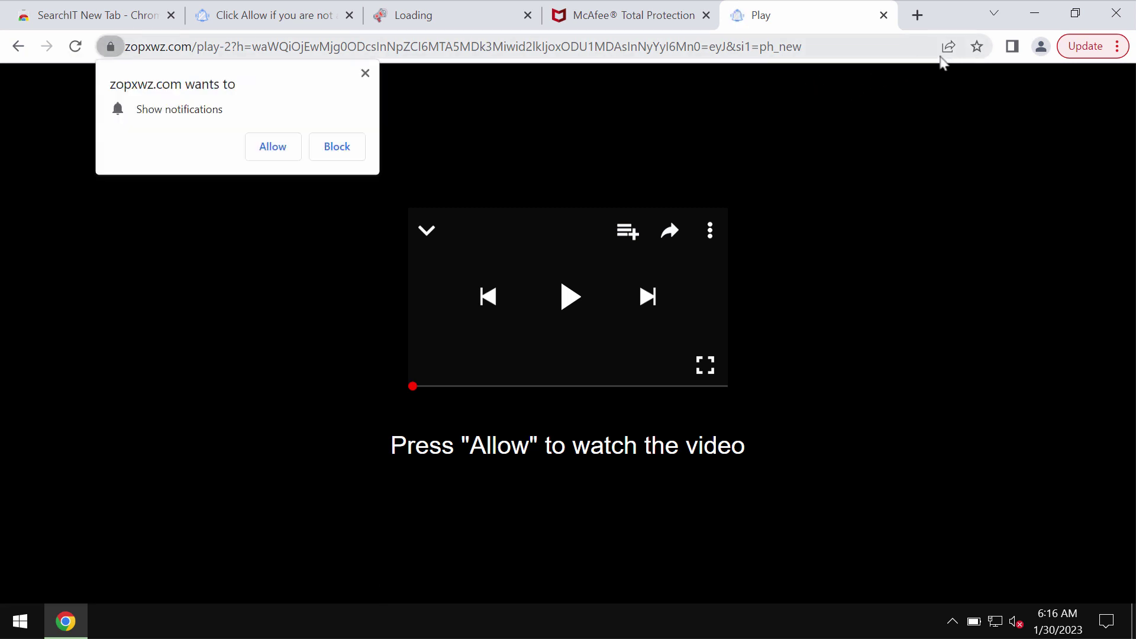
# In a new tab, go to Chrome's Site settings and then its Notifications permission page
pyautogui.click(918, 15)
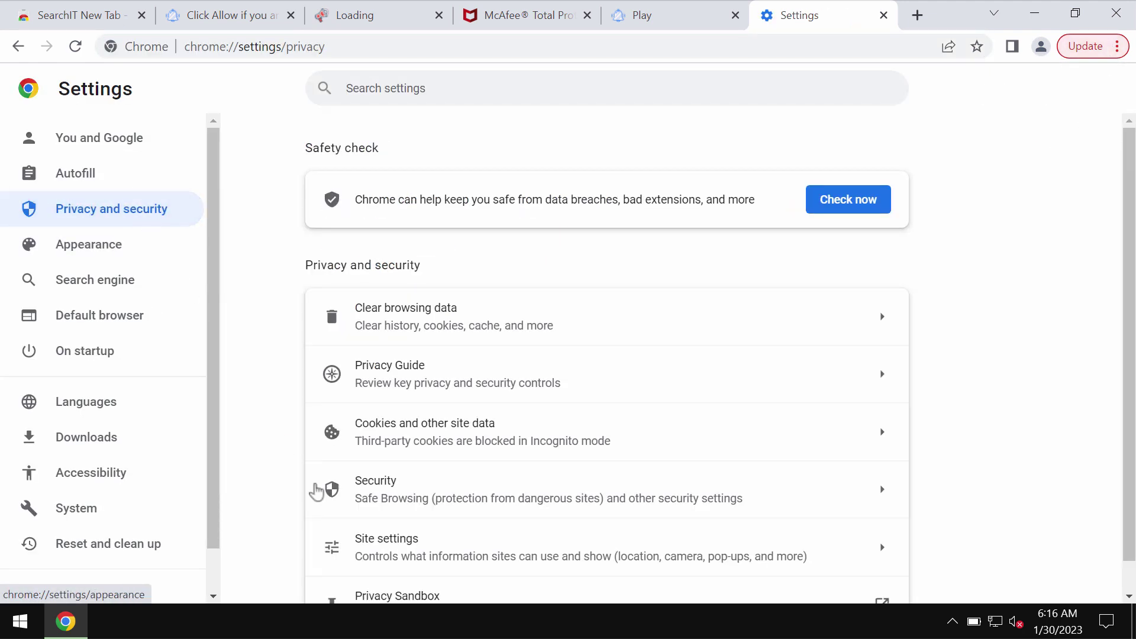
pyautogui.click(408, 550)
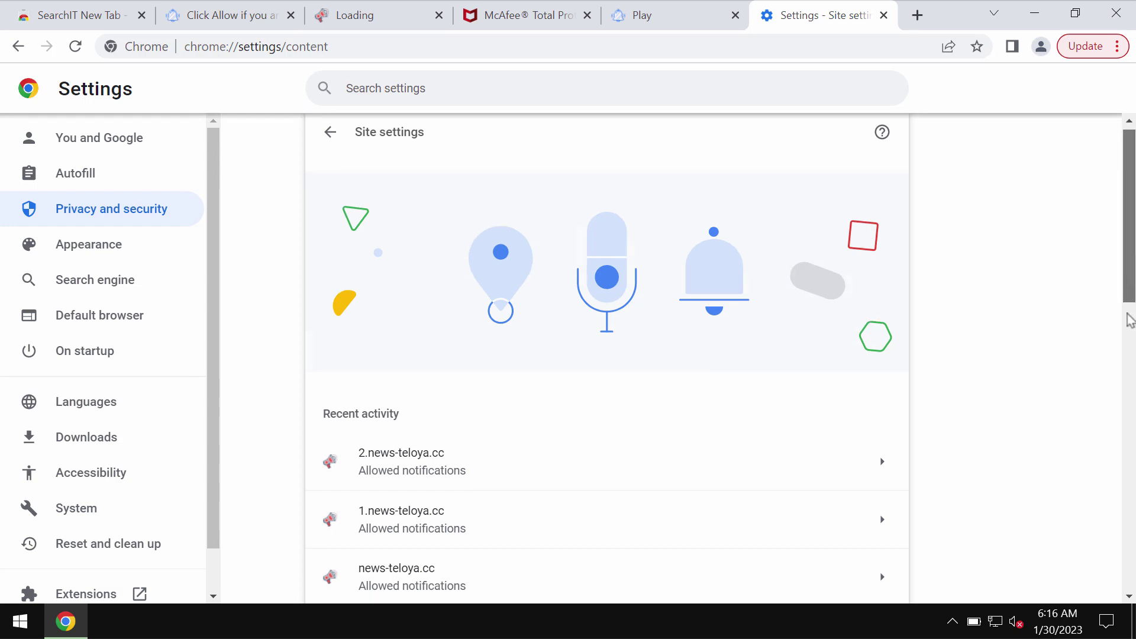
pyautogui.moveTo(1129, 295); pyautogui.dragTo(1117, 420)
pyautogui.scroll(-2, 824, 421)
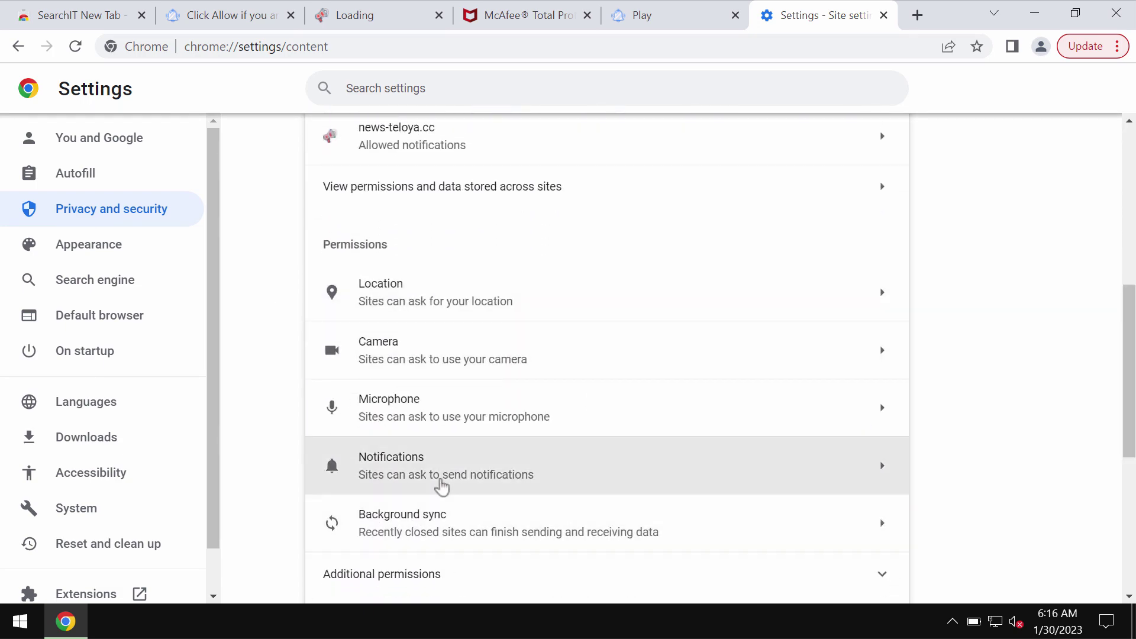
pyautogui.click(439, 476)
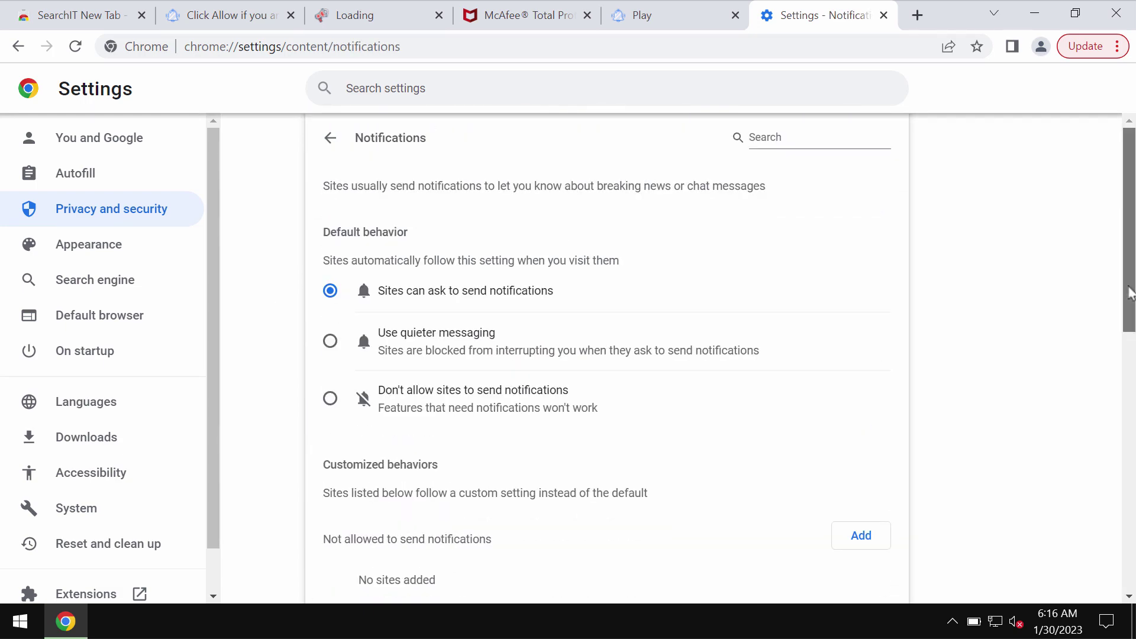
# Remove news-teloya.cc and 1.news-teloya.cc from the sites allowed to send notifications
pyautogui.moveTo(1122, 304); pyautogui.dragTo(1122, 461)
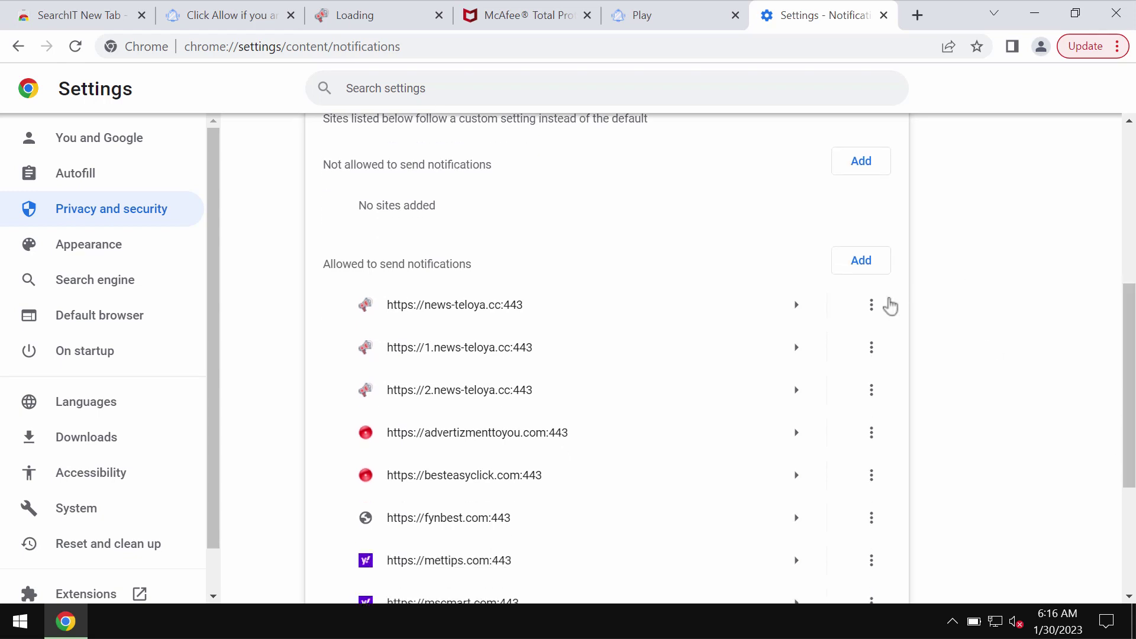
pyautogui.click(871, 305)
pyautogui.click(854, 392)
pyautogui.click(871, 305)
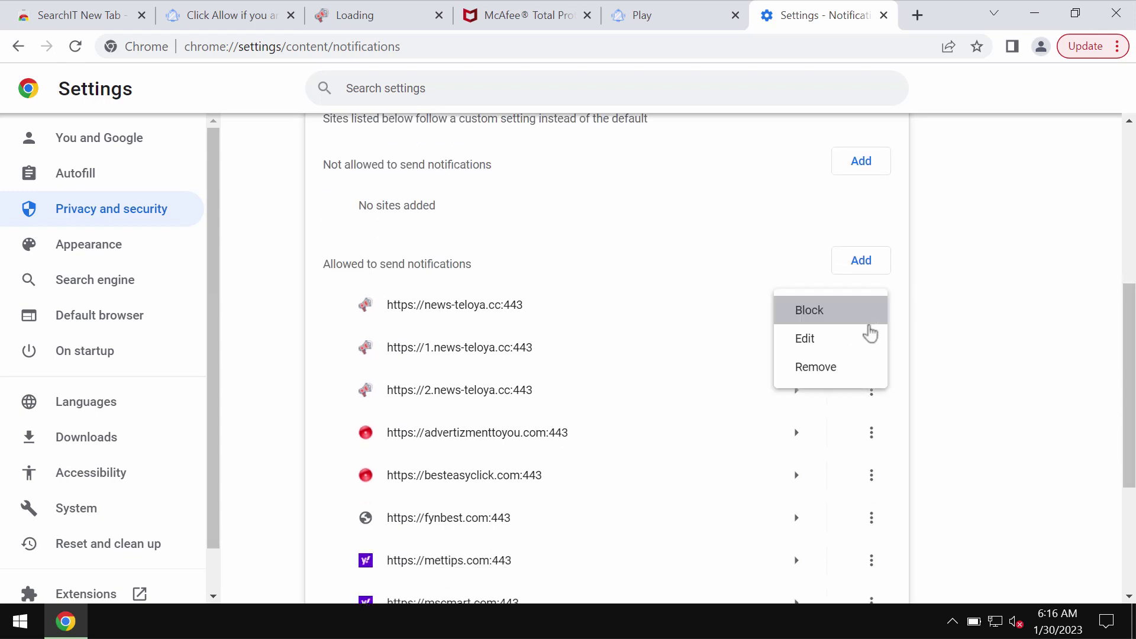
pyautogui.click(874, 369)
pyautogui.click(871, 305)
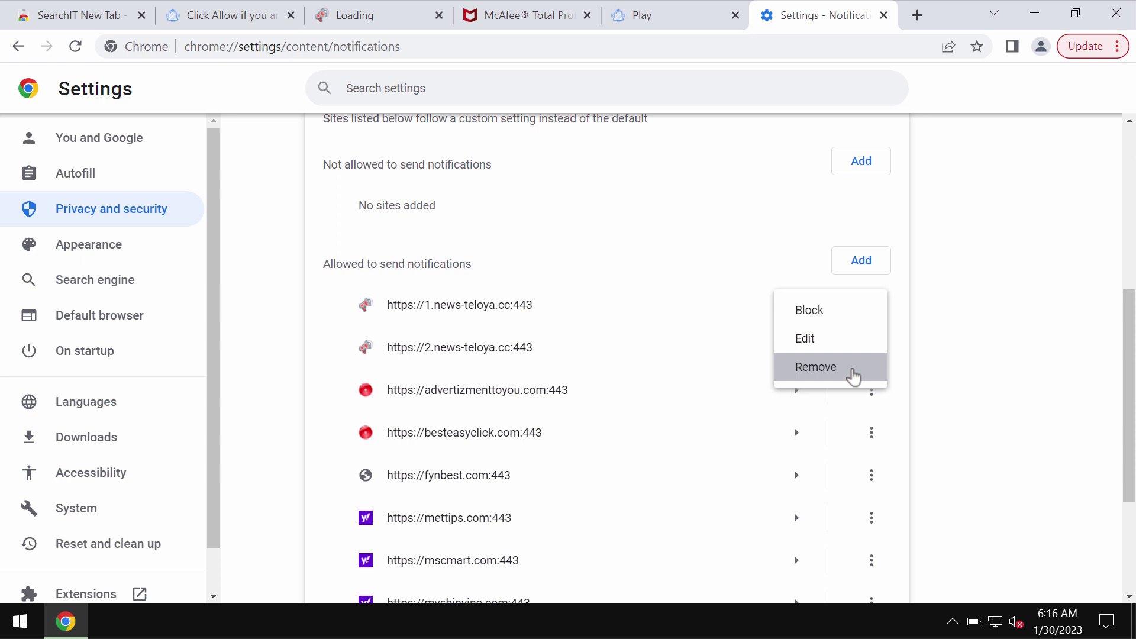
pyautogui.click(854, 374)
# Remove 2.news-teloya.cc, advertizmenttoyou.com and besteasyclick.com from the allowed notifications list
pyautogui.click(871, 305)
pyautogui.click(851, 369)
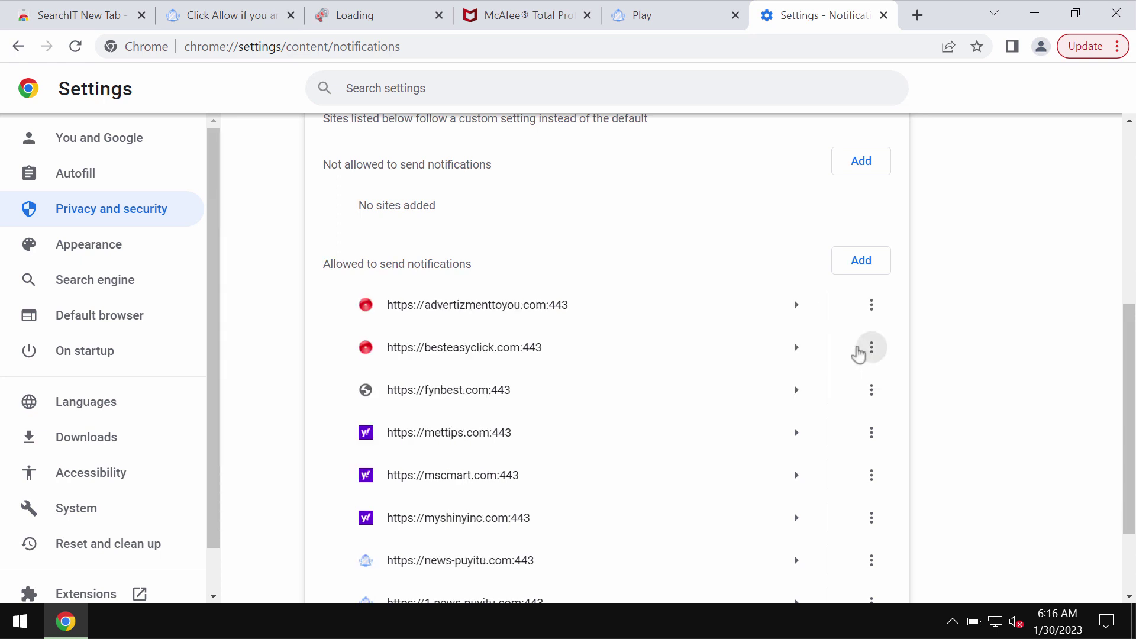
pyautogui.click(872, 305)
pyautogui.click(834, 368)
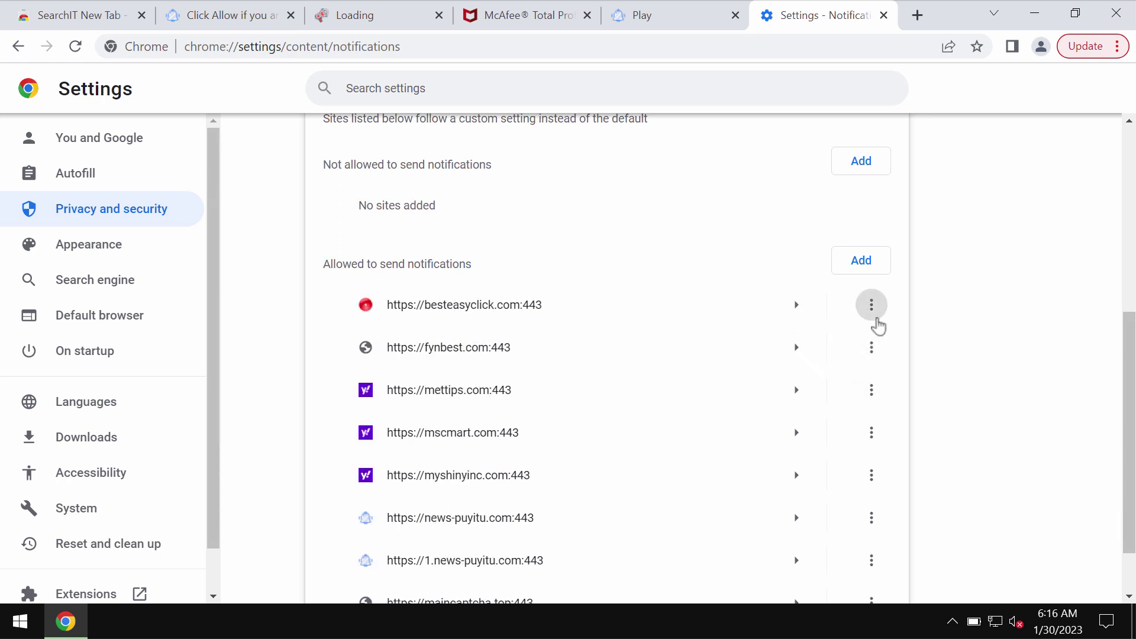
pyautogui.click(872, 305)
pyautogui.click(853, 370)
pyautogui.click(670, 51)
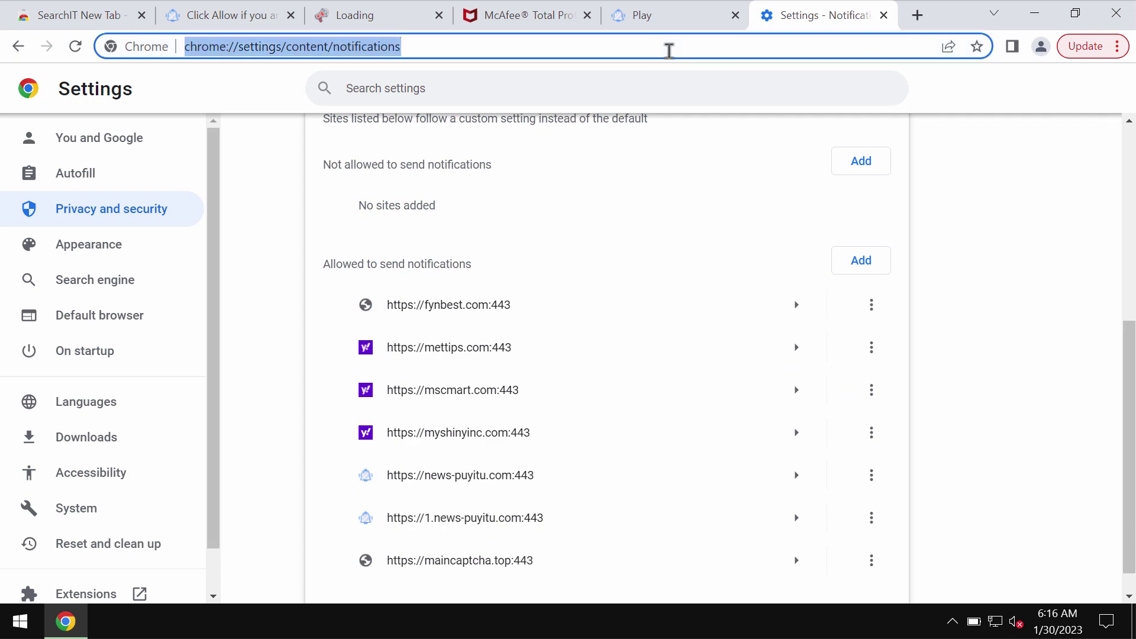
# Paste combocleaner.com into the address bar and load the Combo Cleaner homepage
pyautogui.write('combocleaner.com')
pyautogui.press('Return')
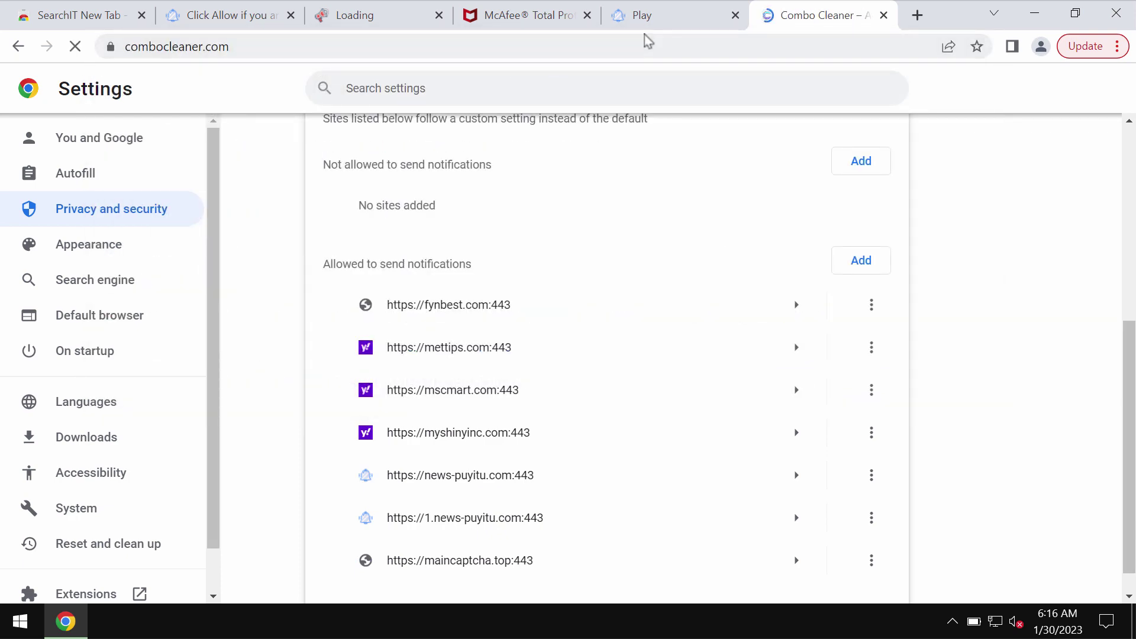
pyautogui.moveTo(655, 27)
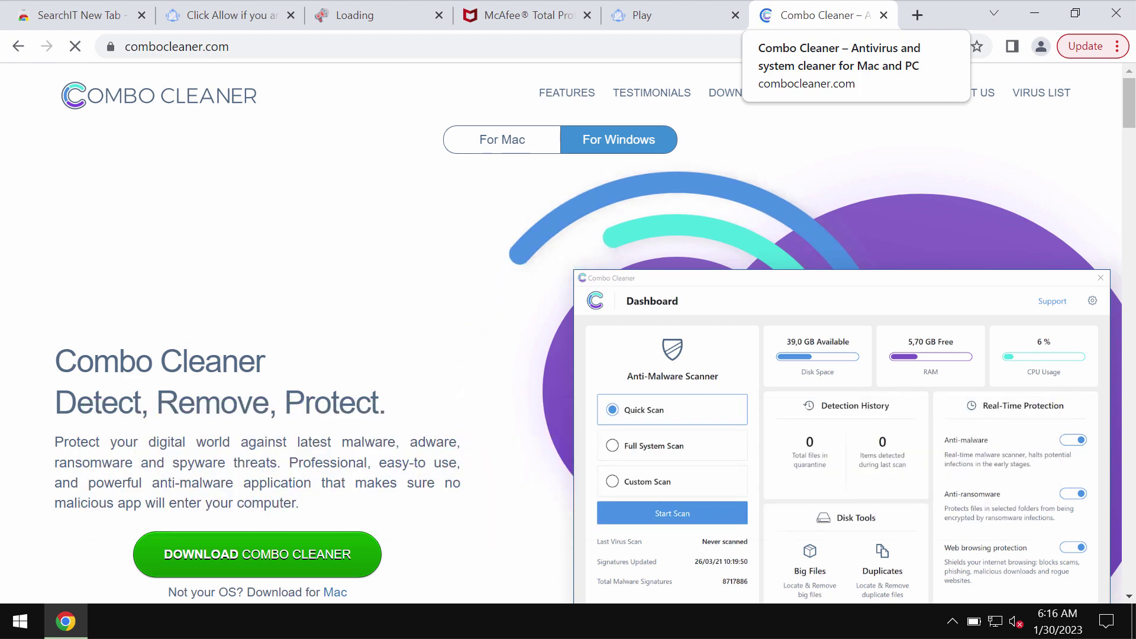
# Minimize Chrome and launch Combo Cleaner from its desktop shortcut
pyautogui.click(1034, 11)
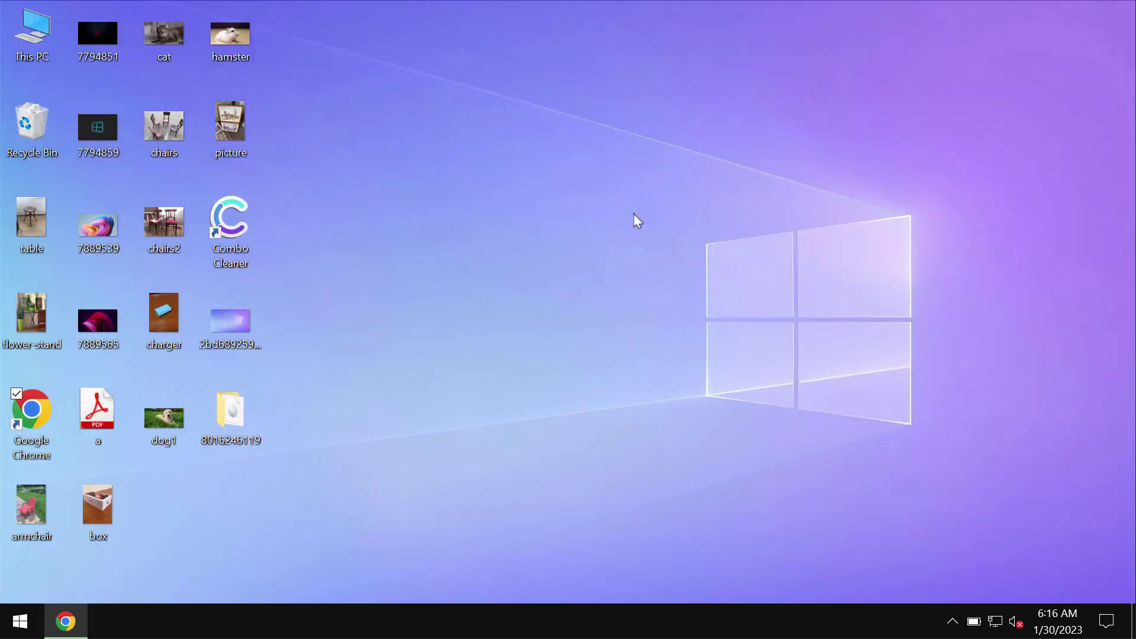
pyautogui.doubleClick(228, 232)
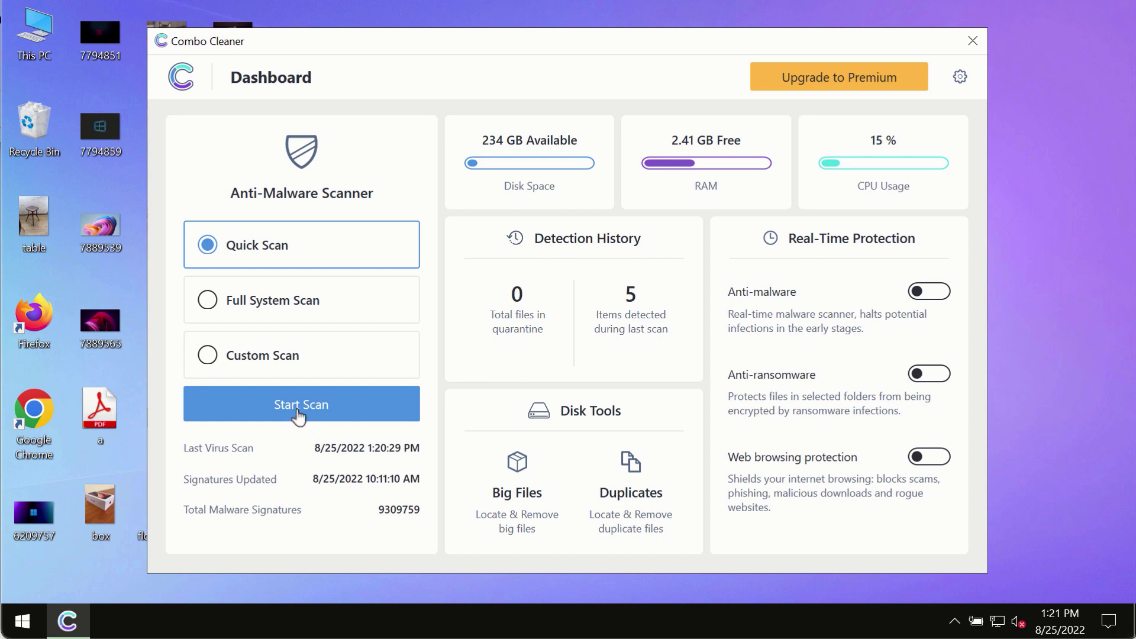
# Start a Quick Scan, step back to the dashboard, then return to the scan progress view
pyautogui.click(325, 413)
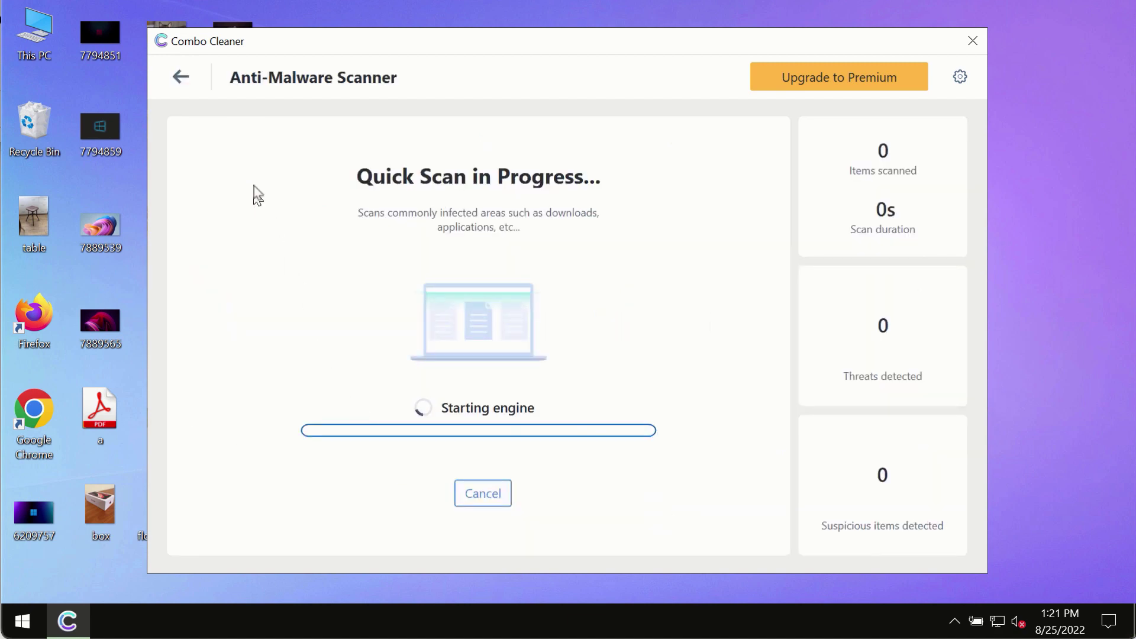
pyautogui.click(176, 74)
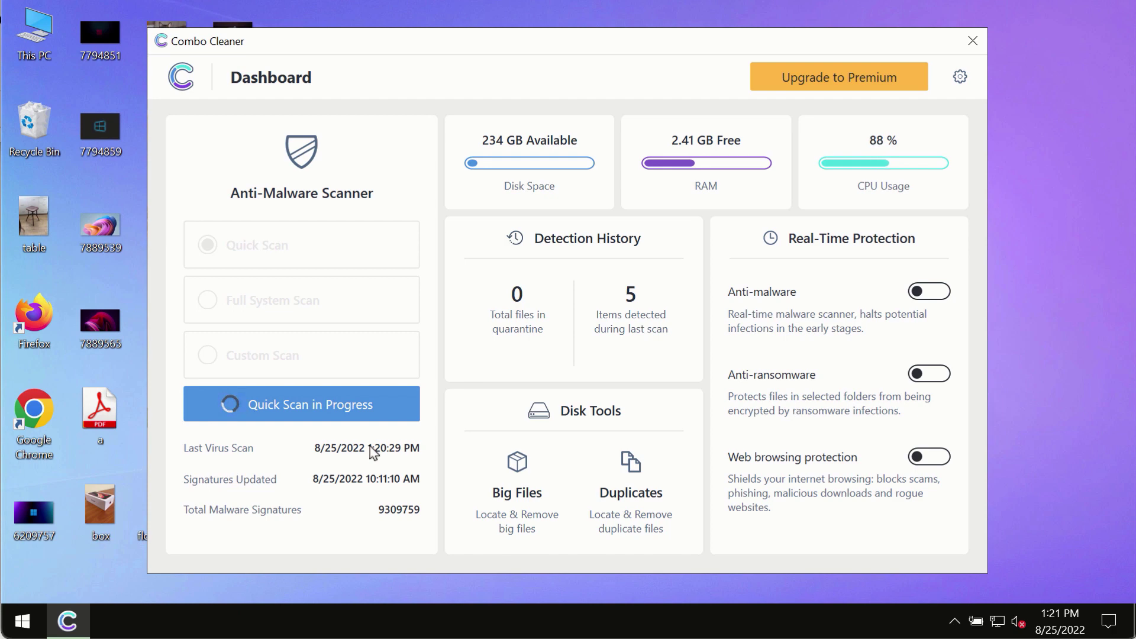
pyautogui.click(317, 405)
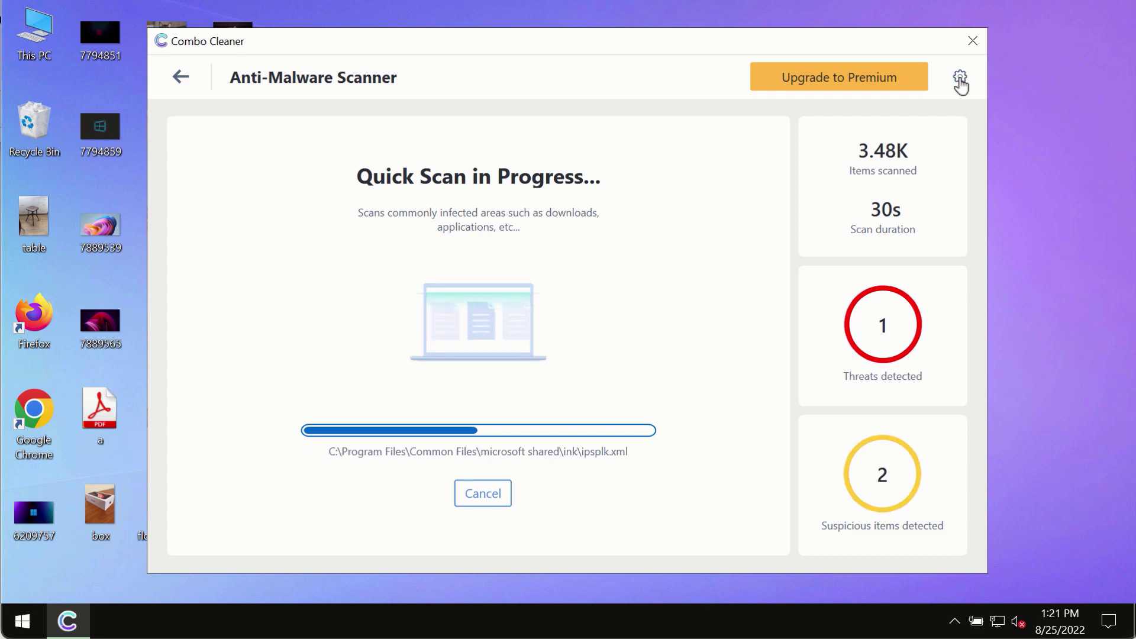
pyautogui.click(960, 78)
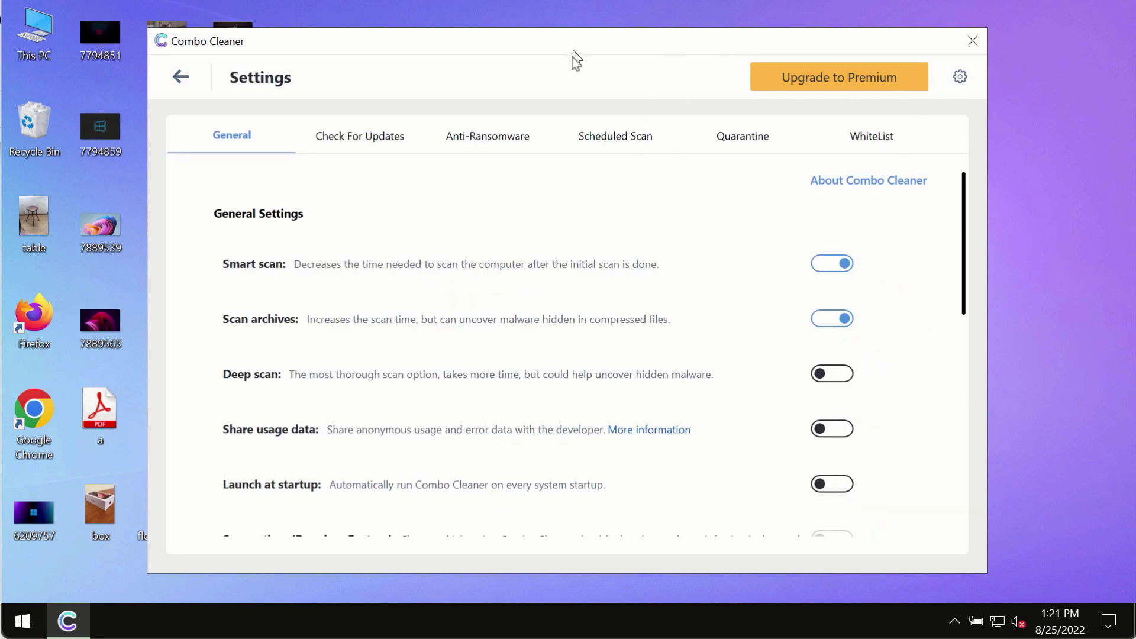
pyautogui.click(471, 140)
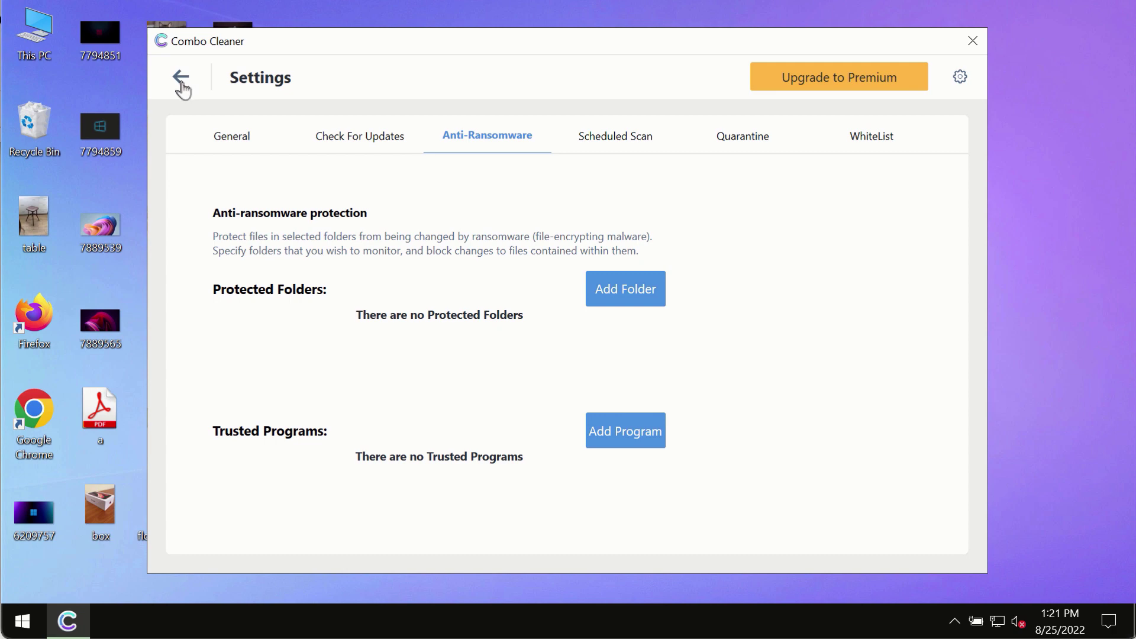
pyautogui.click(180, 80)
# Reopen the running quick scan's progress view to follow its detected threats
pyautogui.click(358, 405)
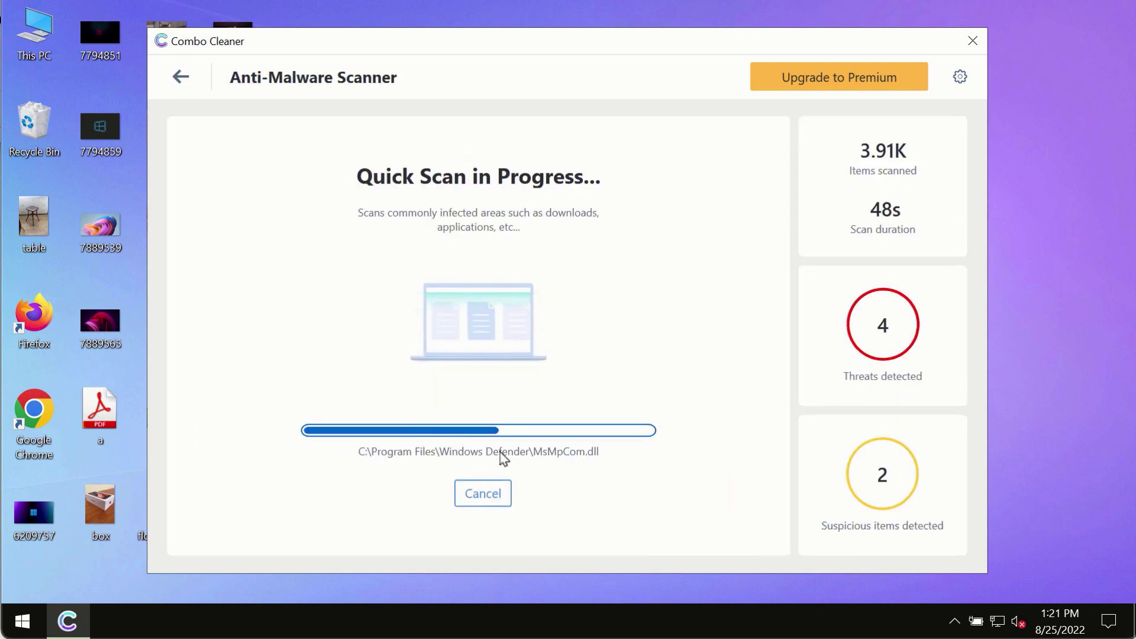